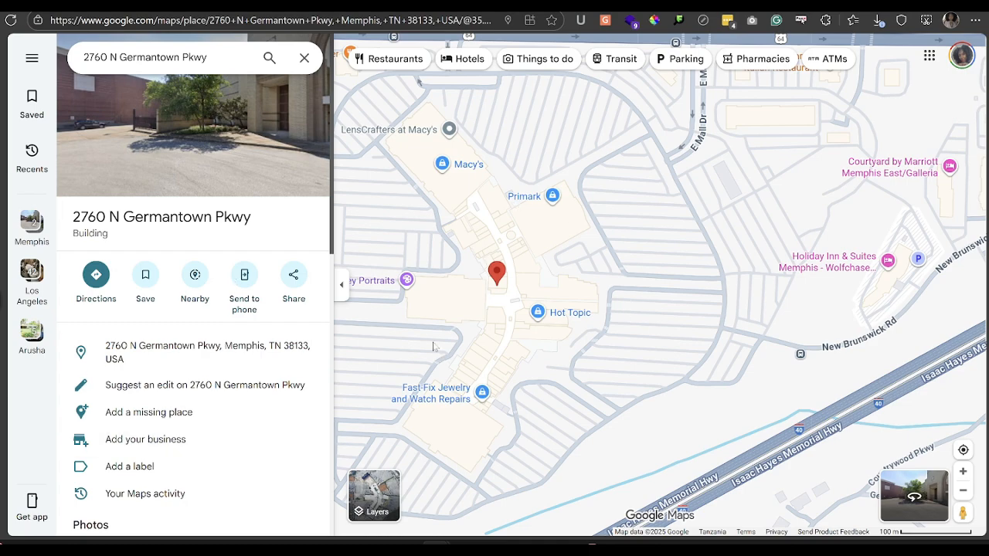
scroll(278, 255, "down", 1)
scroll(278, 255, "down", 2)
scroll(277, 256, "up", 3)
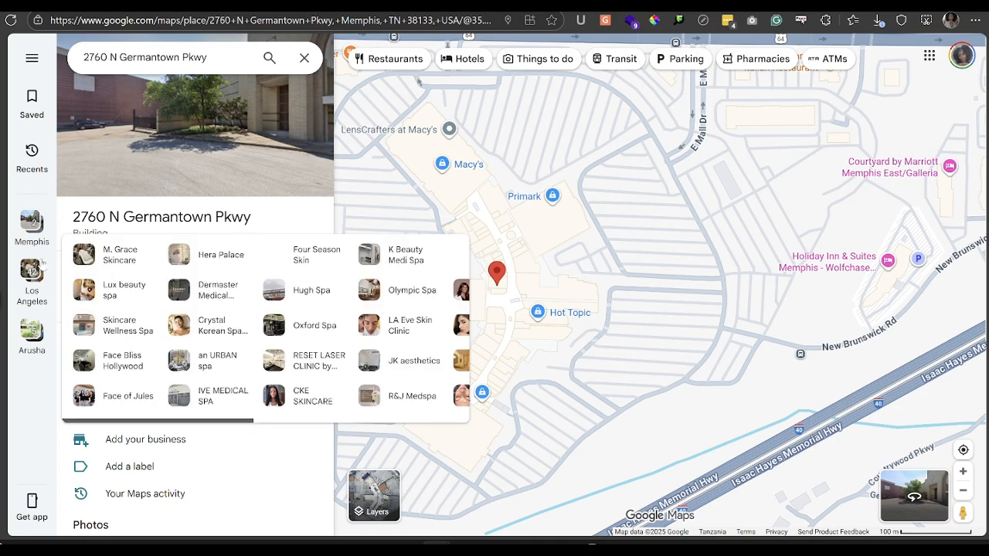
left_click(1, 20)
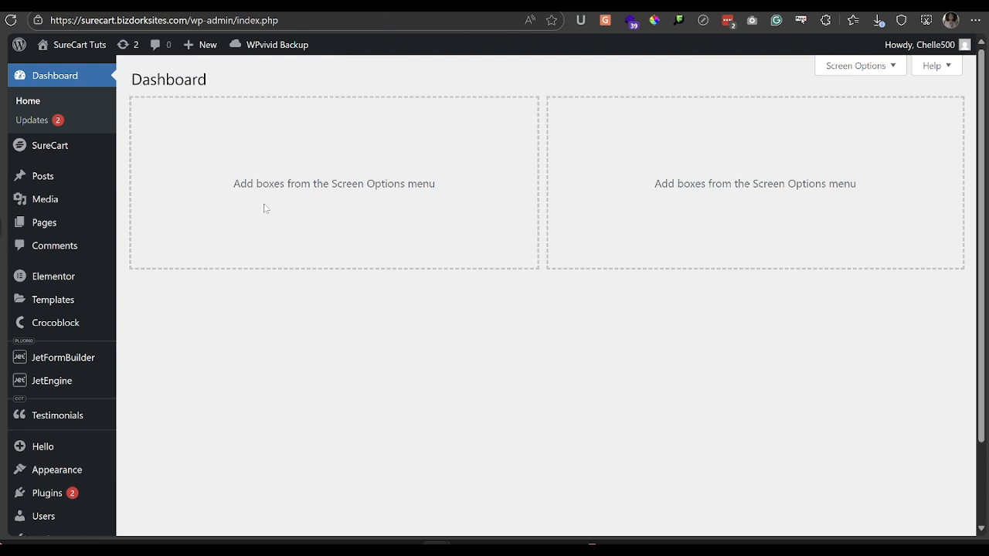
Open the list of all the site's pages and look through it
mouse_move(48, 226)
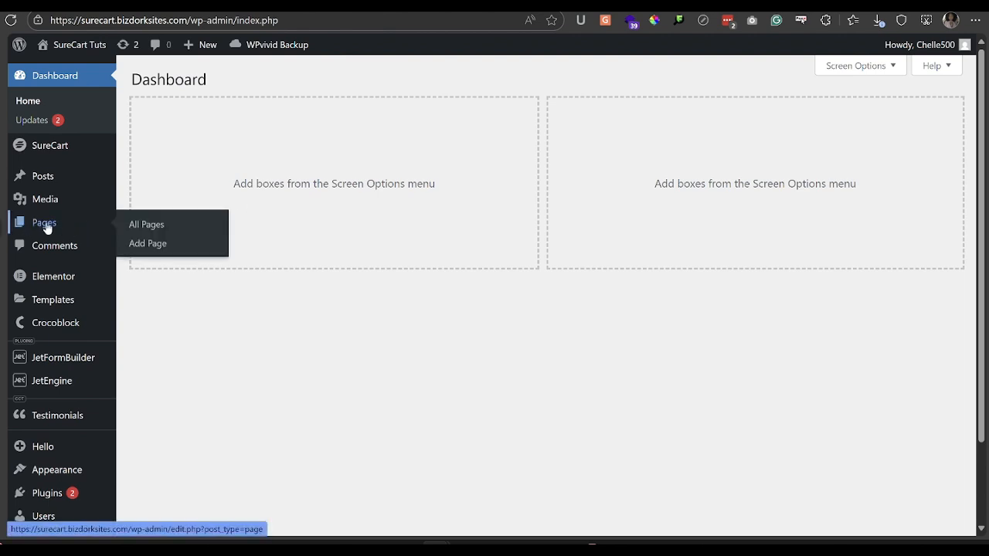
left_click(139, 227)
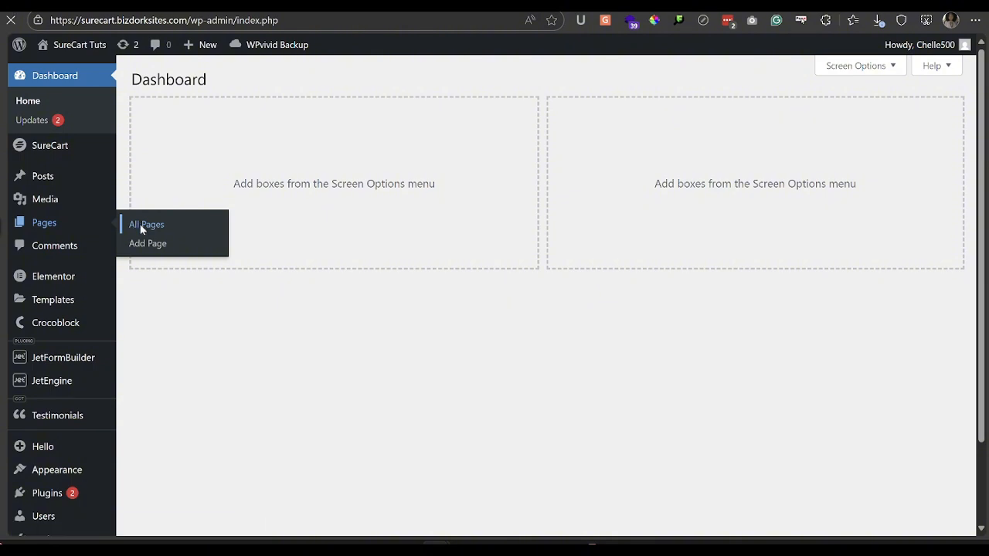
scroll(287, 279, "down", 1)
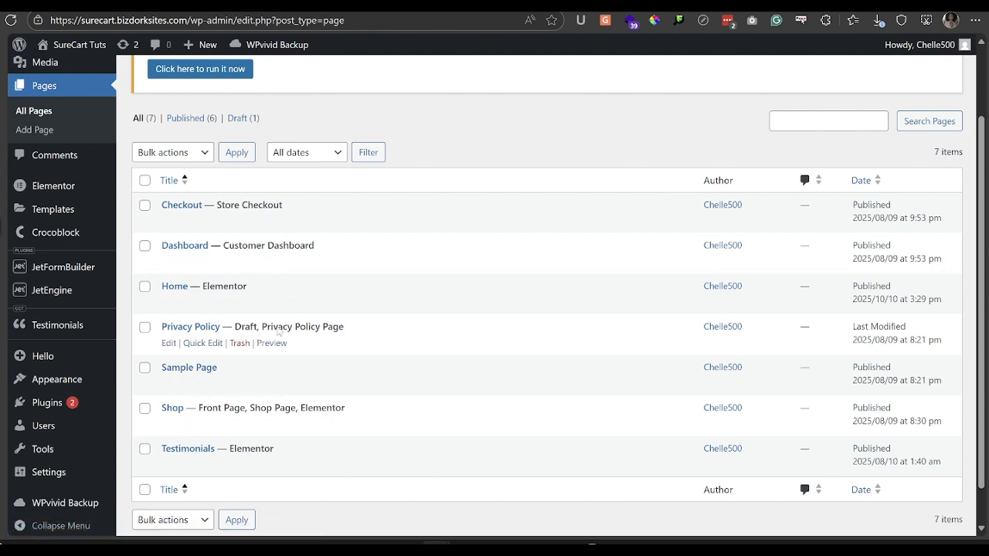
Open the Custom Footer from the Theme Builder for editing
mouse_move(83, 211)
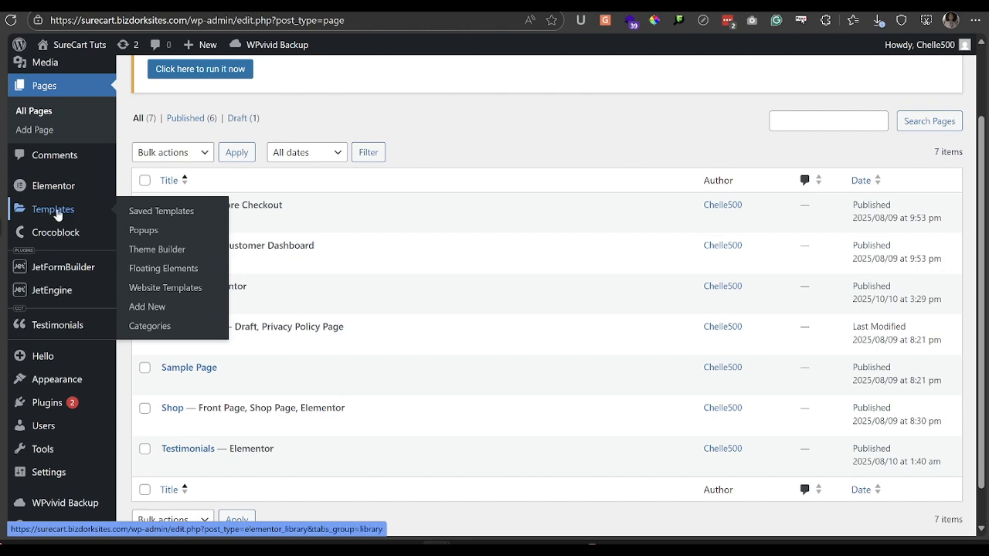
left_click(158, 249)
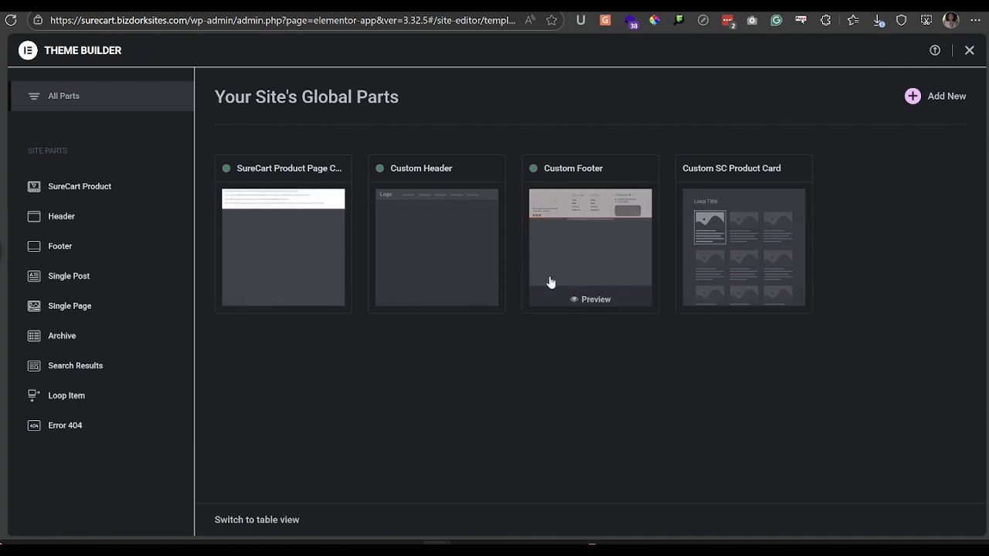
left_click(595, 219)
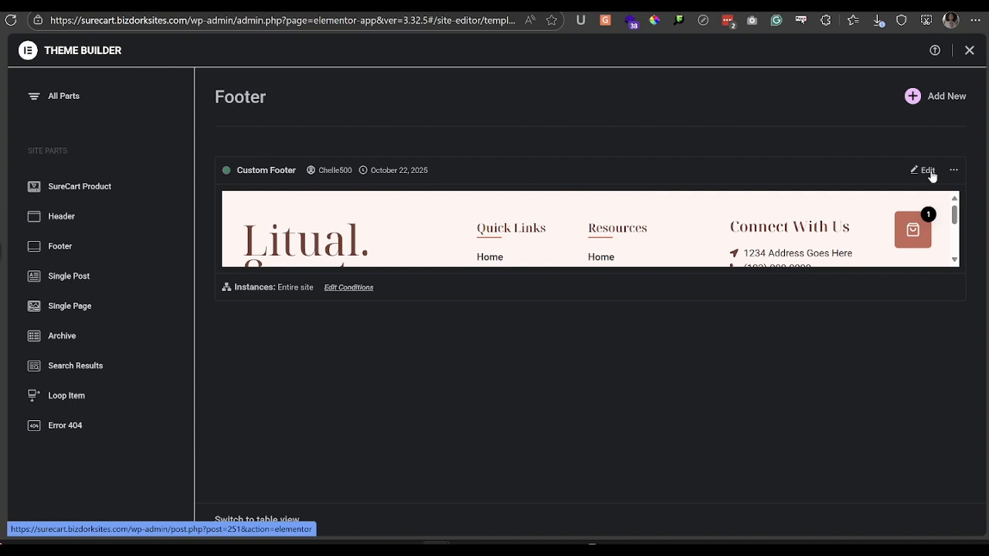
left_click(927, 171)
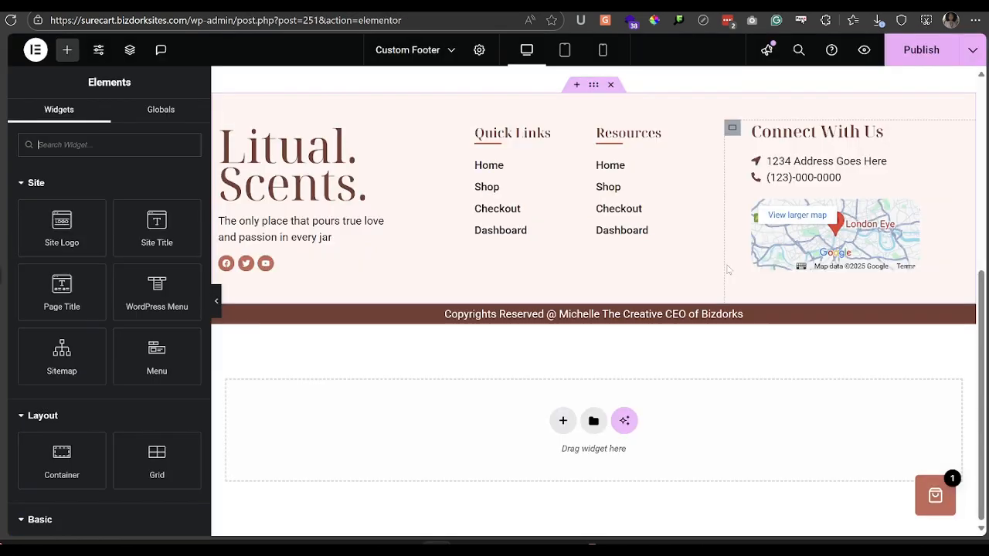
Duplicate the main footer container and delete the icon list under "Connect With Us" in the copy
right_click(593, 89)
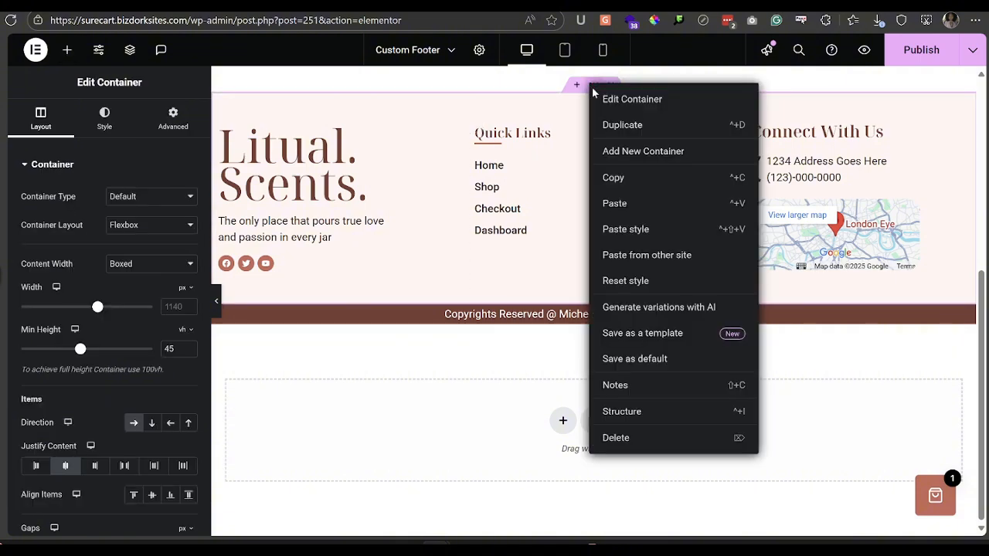
left_click(622, 124)
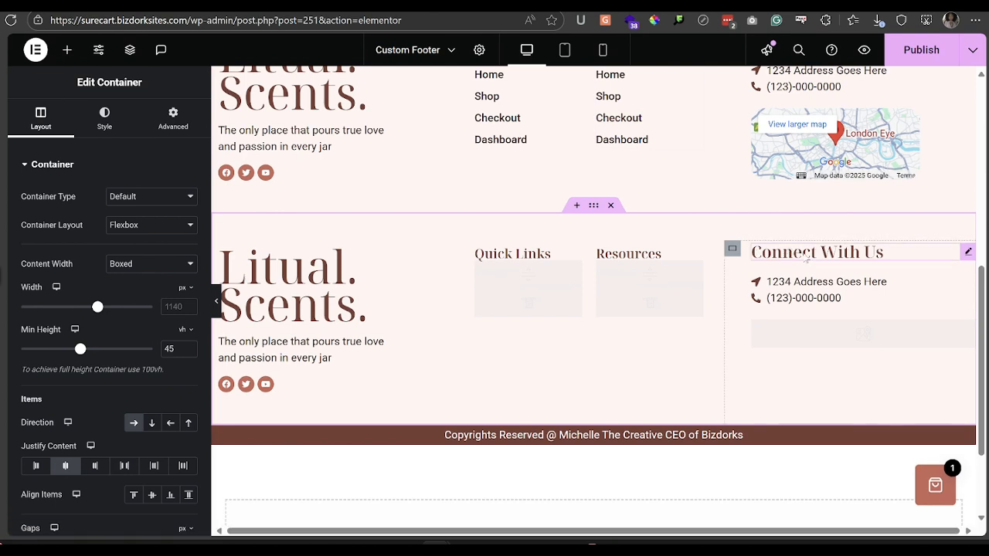
left_click(967, 282)
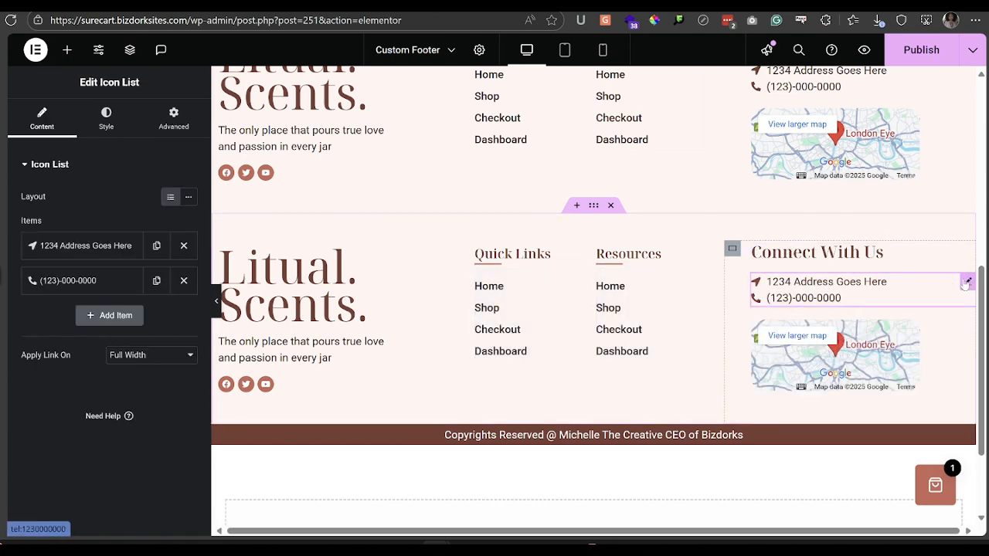
right_click(965, 285)
left_click(862, 518)
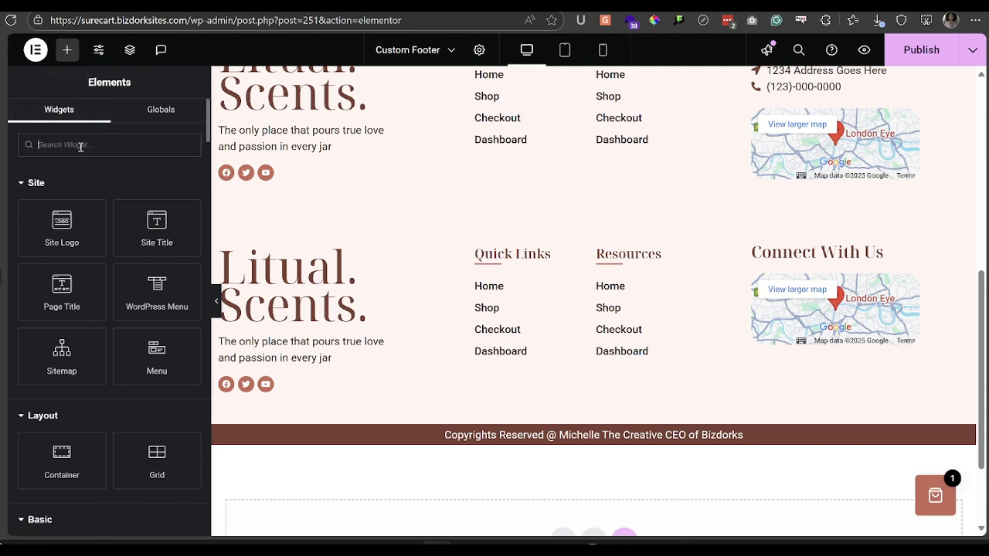
Add an Icon List widget below the duplicated "Connect With Us" heading and remove its second and third items
type("icon")
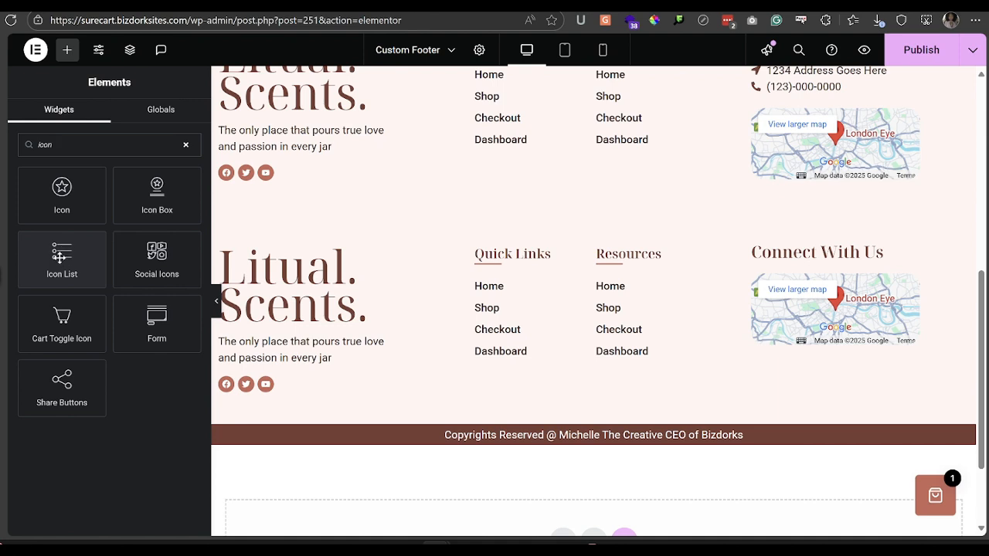
left_click_drag(58, 253, 853, 260)
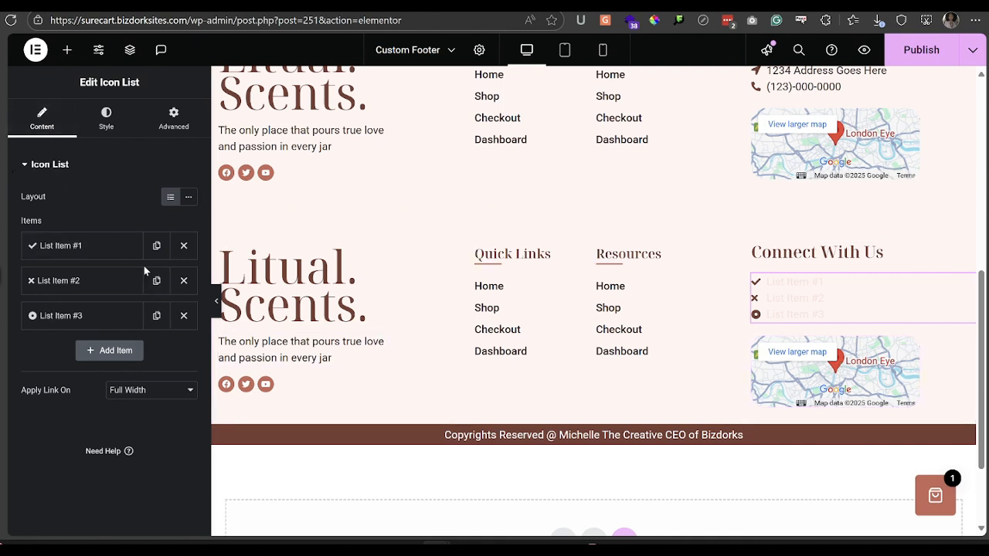
left_click(184, 316)
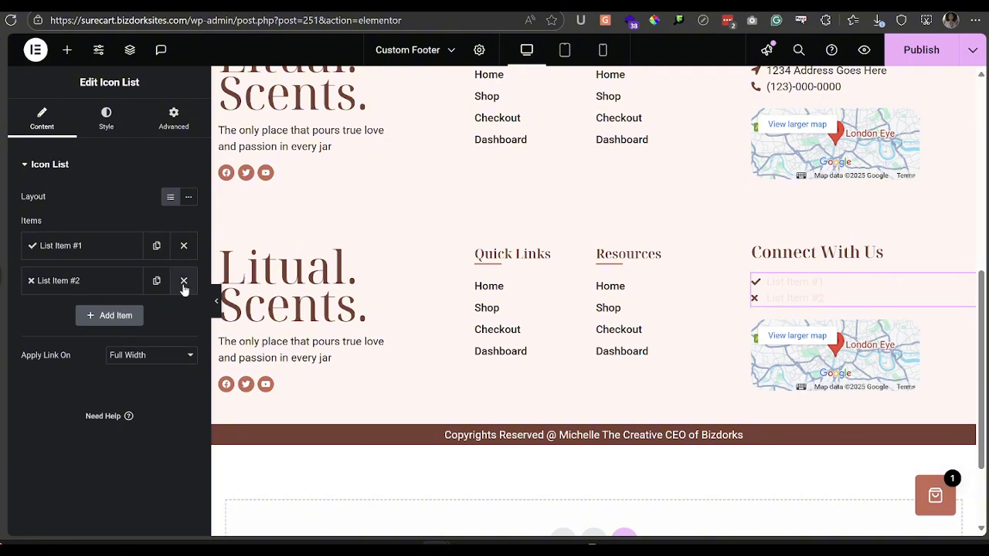
left_click(183, 280)
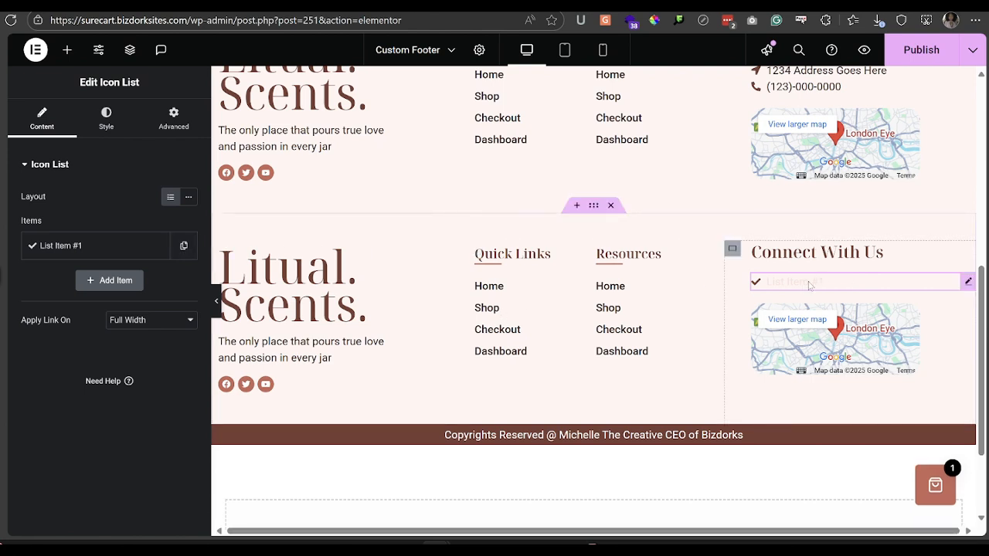
Set the new icon list's normal text color to the global Primary color
left_click(105, 116)
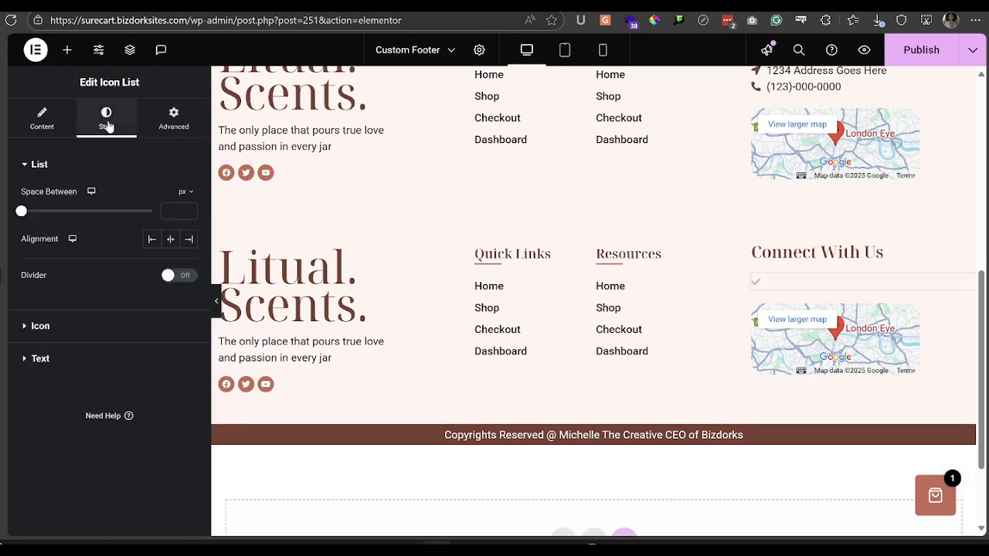
left_click(53, 354)
left_click(171, 347)
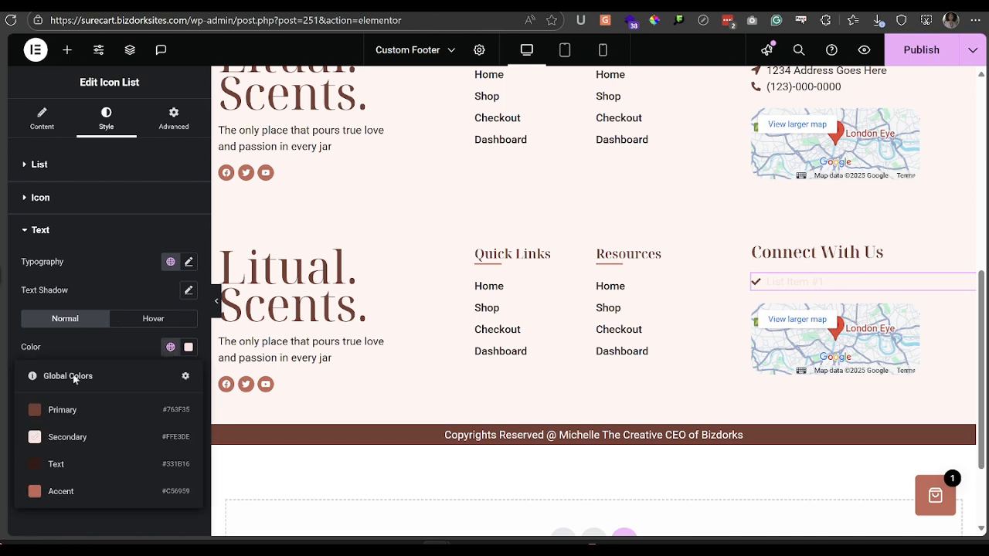
left_click(89, 411)
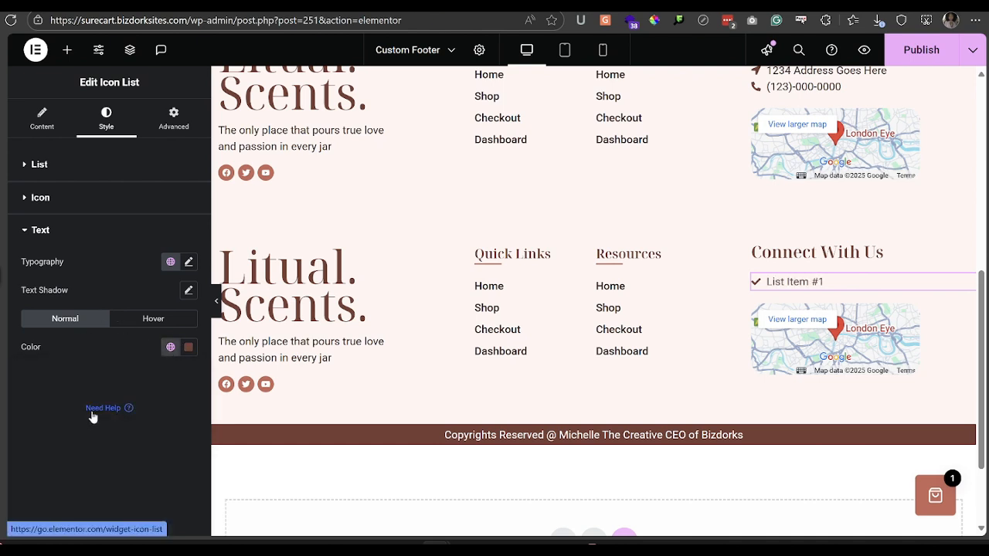
Change the remaining list item's text to "1234 Address Goes Here"
left_click(41, 116)
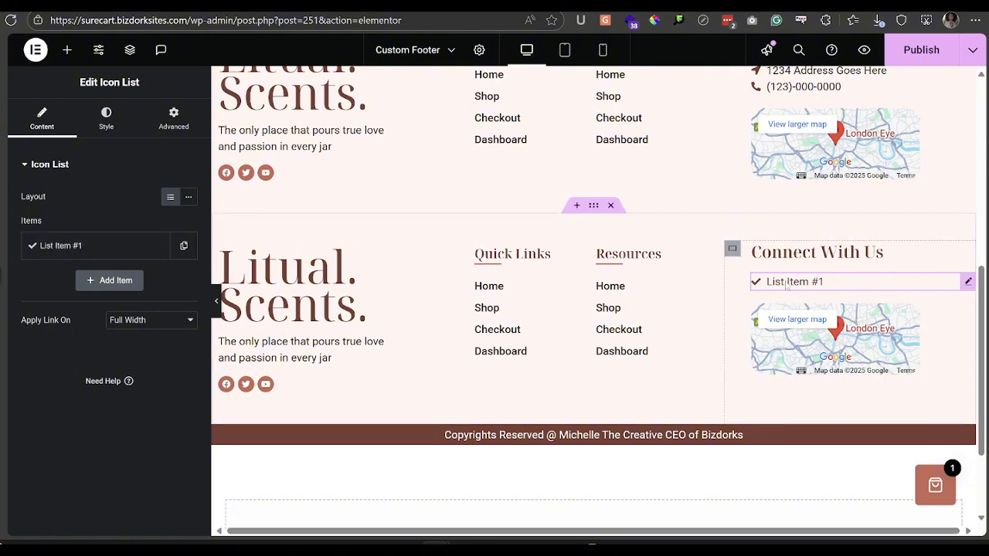
scroll(804, 278, "up", 2)
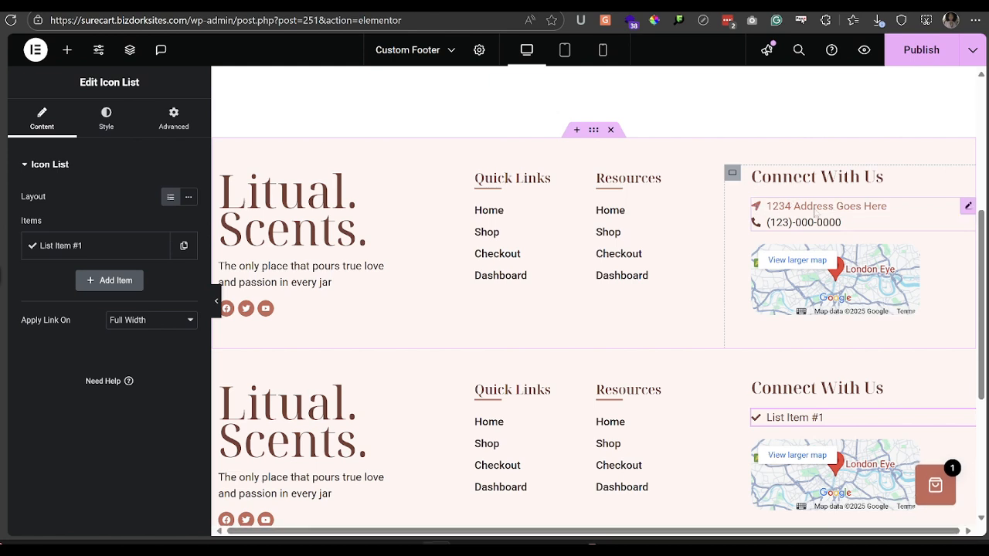
left_click(77, 245)
triple_click(89, 298)
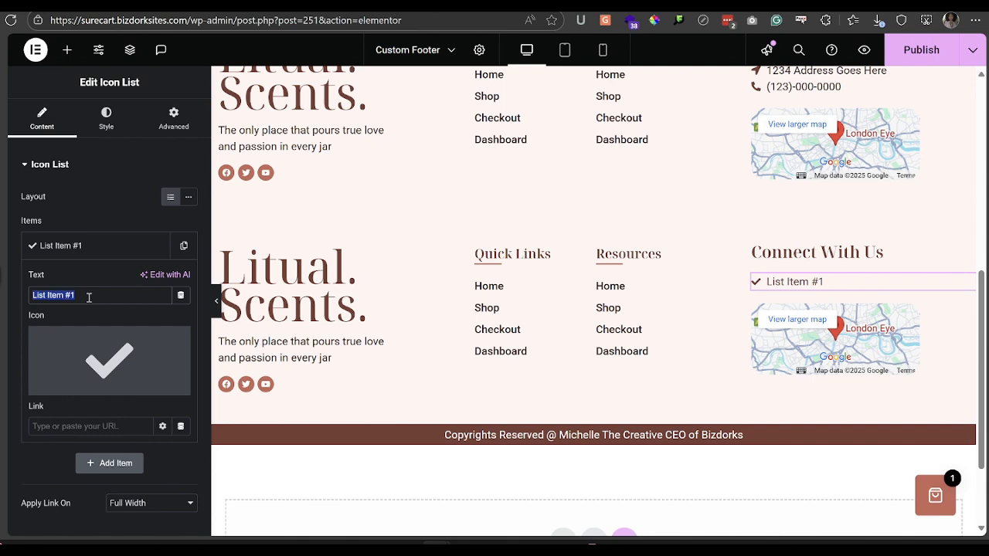
type("1234 Address Goes Here")
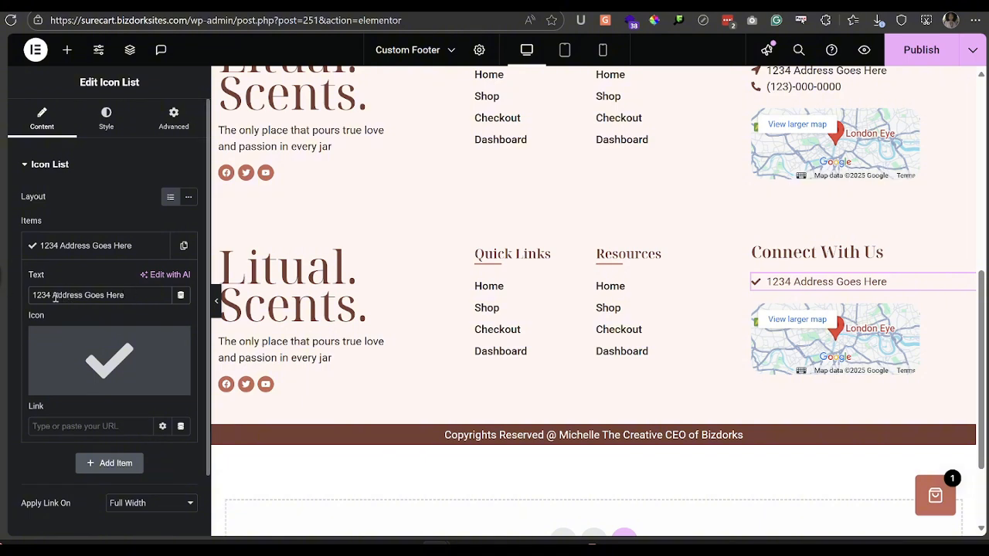
Replace the address item's check icon with the location arrow, filtering the icon library by "loca"
left_click(67, 382)
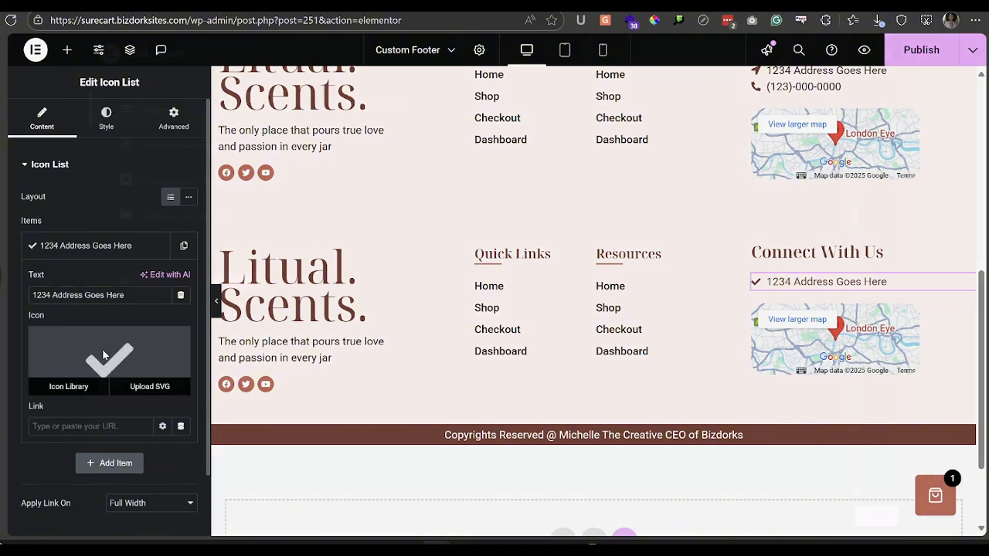
left_click(453, 99)
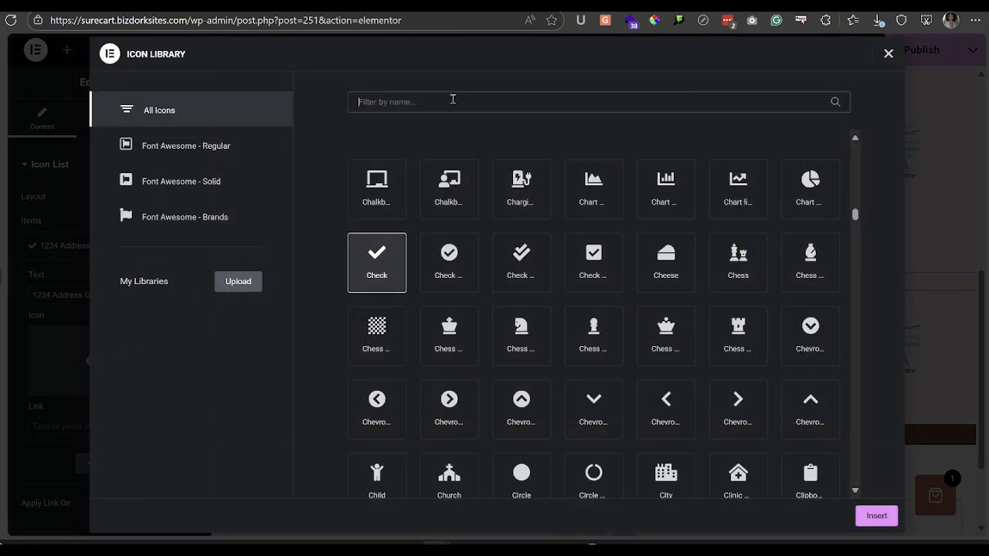
type("loca")
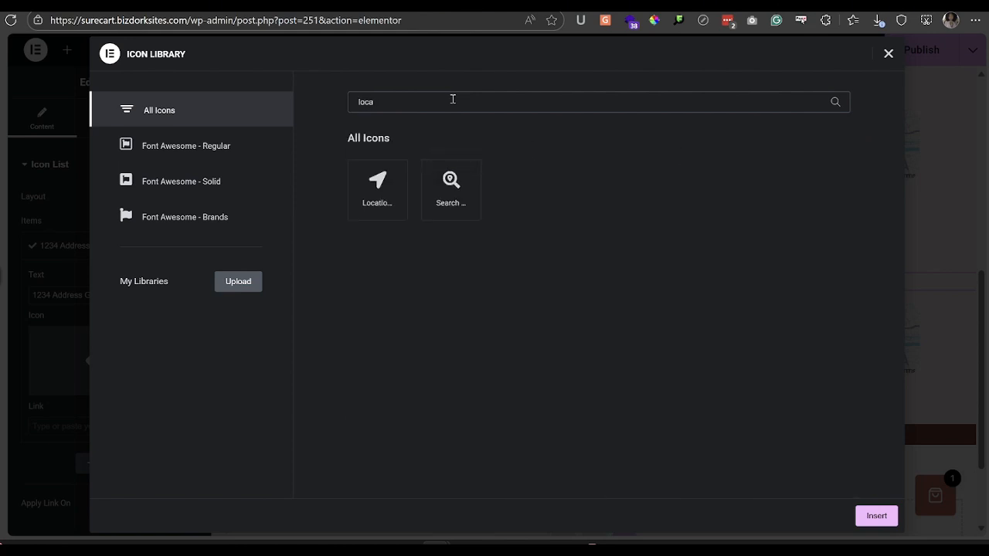
left_click(384, 190)
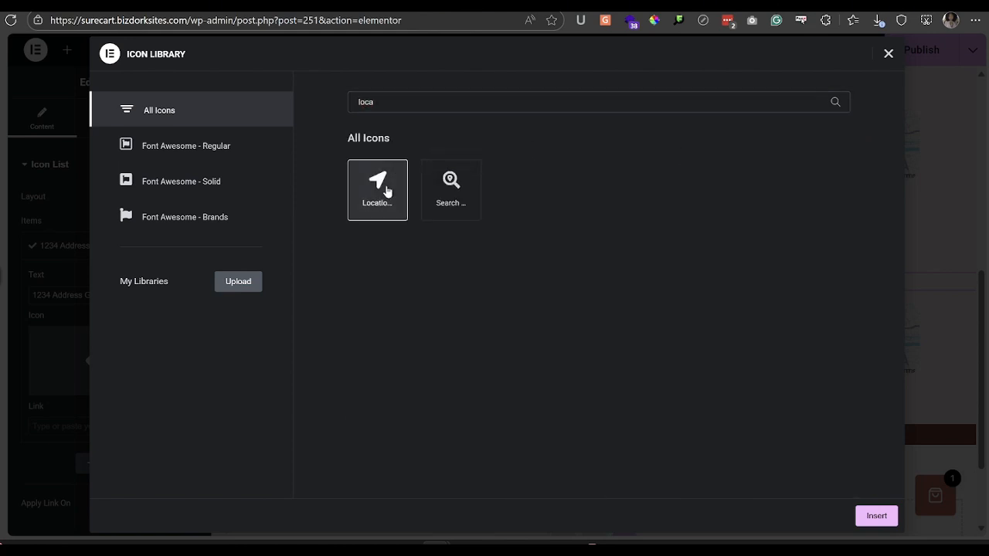
left_click(877, 515)
mouse_move(76, 379)
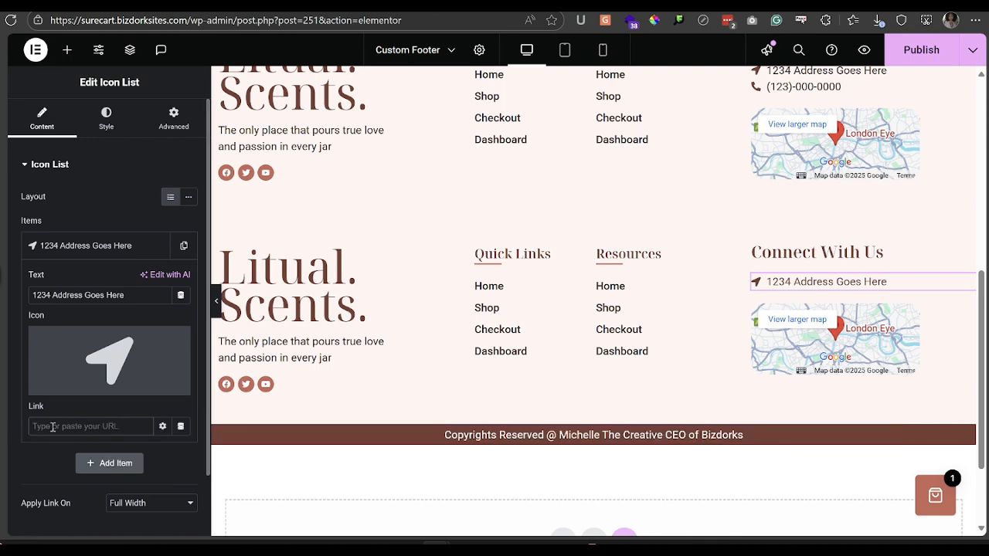
key("ctrl+v")
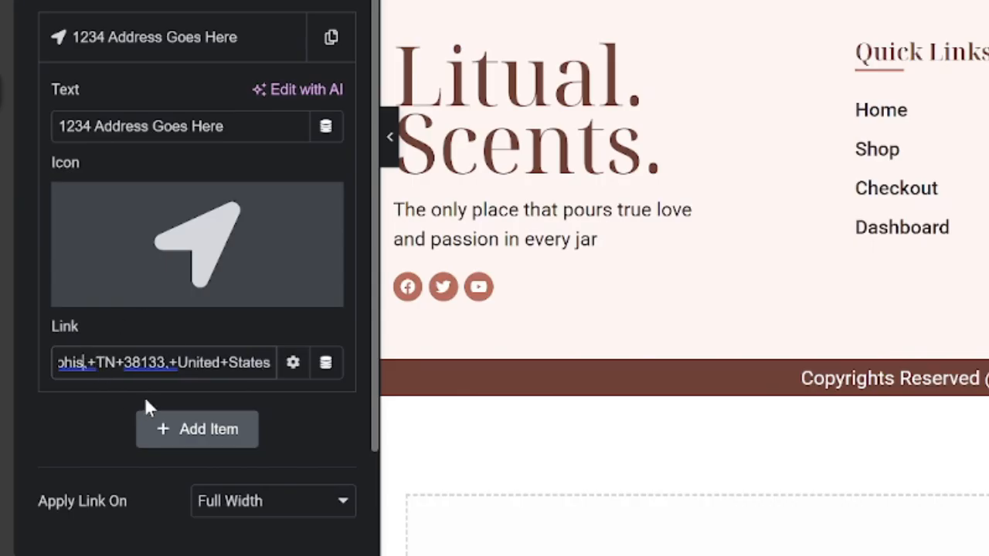
Examine the structure of the address item's link, from its base URL through the api parameter to the address query
key("Left")
key("Left")
key("Left")
key("Left")
key("Left")
key("Left")
key("Left")
key("Left")
key("Left")
key("Left")
key("Left")
key("Left")
key("Left")
key("Left")
key("Left")
key("Left")
key("Left")
key("Left")
key("Left")
key("Left")
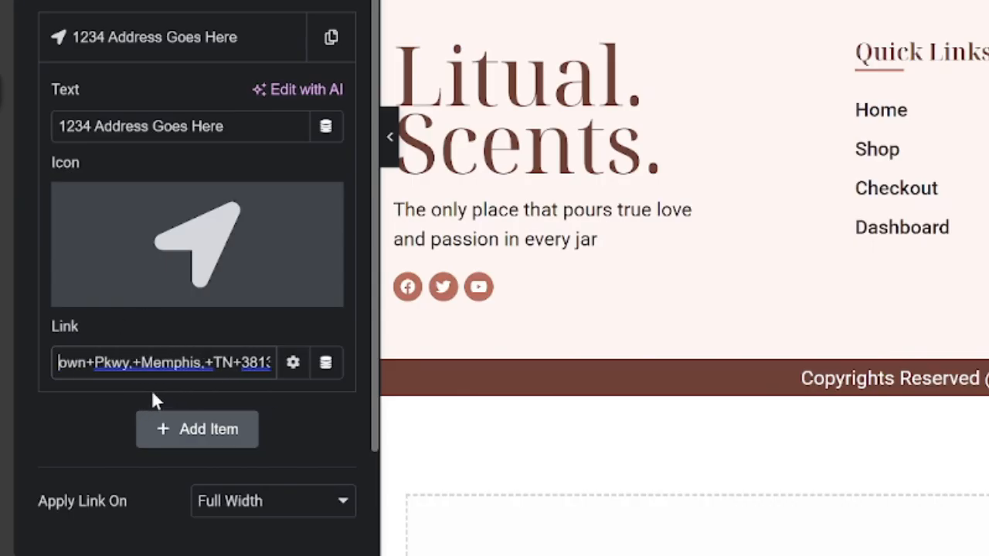
key("Left")
key("Left")
key("Left")
key("Left")
key("Left")
key("Left")
key("Left")
key("Left")
key("Left")
key("Left")
key("Left")
key("Left")
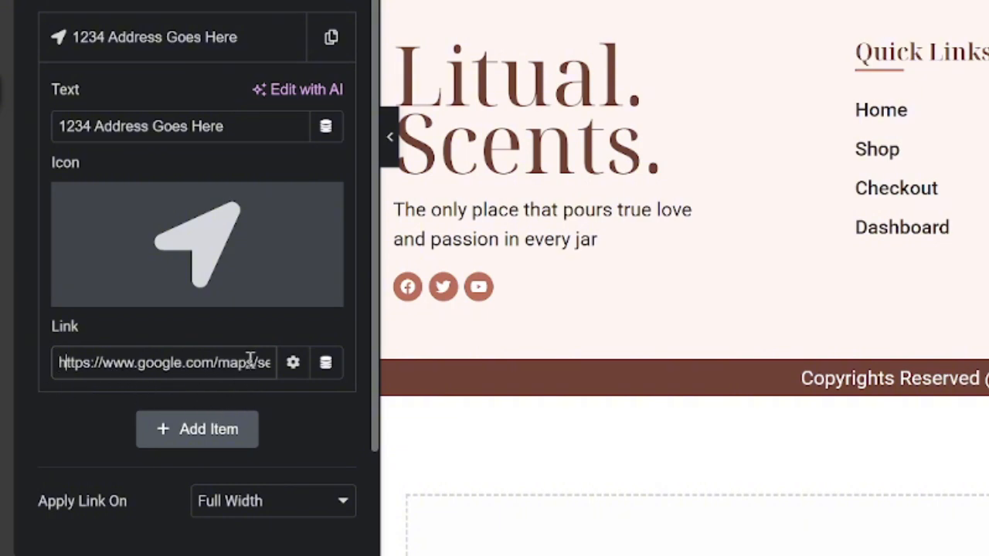
key("Right")
key("Right")
key("Right")
key("Right")
key("Right")
key("Right")
key("Right")
key("Right")
key("Right")
key("Right")
key("Right")
key("Right")
key("Right")
key("Right")
key("Right")
key("Right")
key("Right")
key("Right")
key("Right")
key("Right")
key("Right")
key("Right")
key("Right")
key("Right")
key("Right")
key("Right")
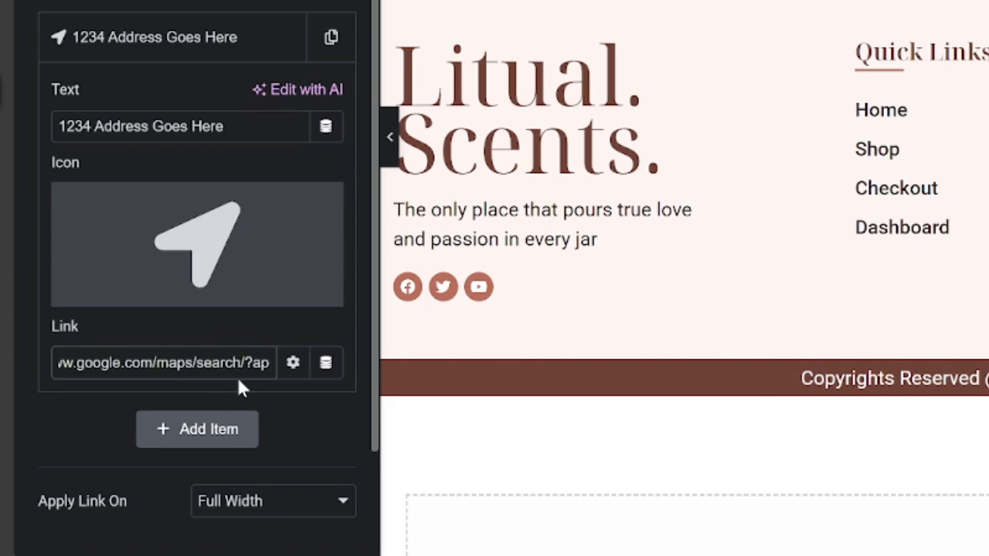
key("Right")
key("Right")
key("Right")
key("Right")
key("Right")
key("Right")
key("Right")
key("Right")
key("Right")
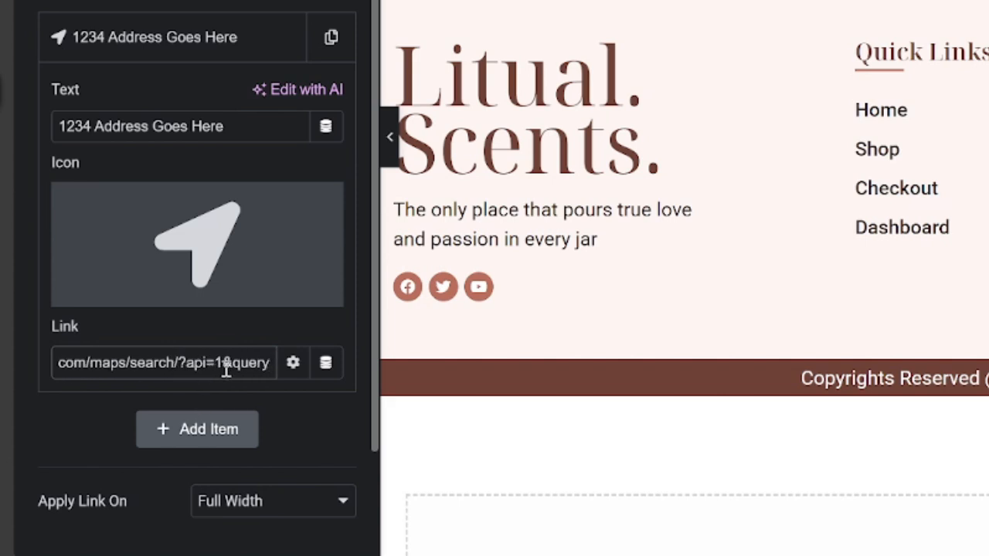
key("Right")
key("Right")
key("Right")
key("Right")
key("Right")
key("Right")
key("Right")
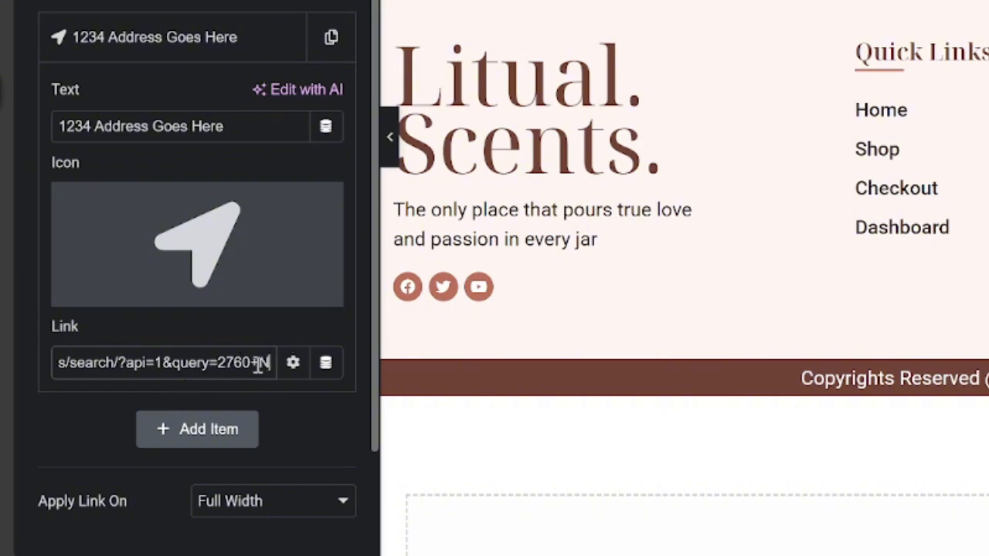
Examine the rest of the address query in the item's link, including its plus-sign separators, and collapse the item
key("Right")
key("Right")
key("Right")
key("Right")
key("Right")
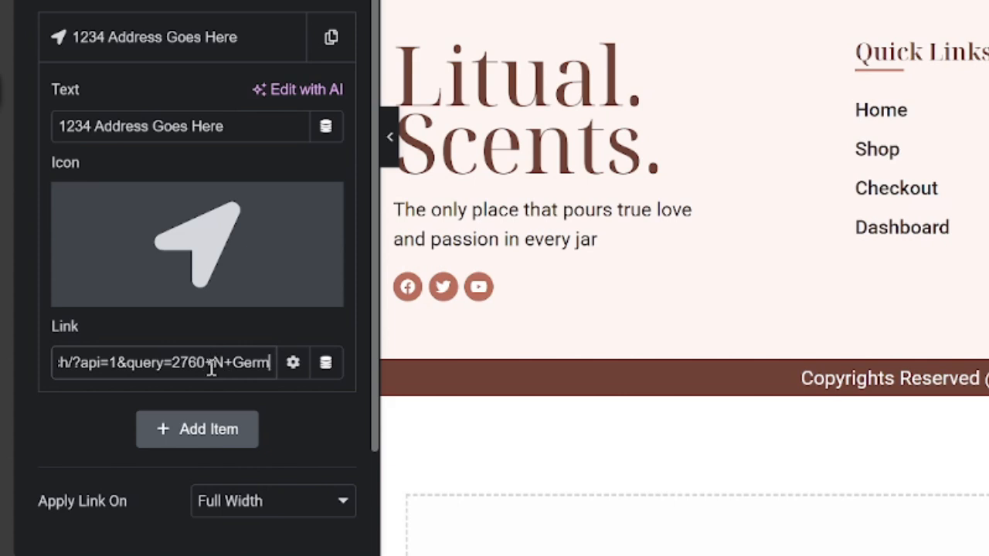
type("anto")
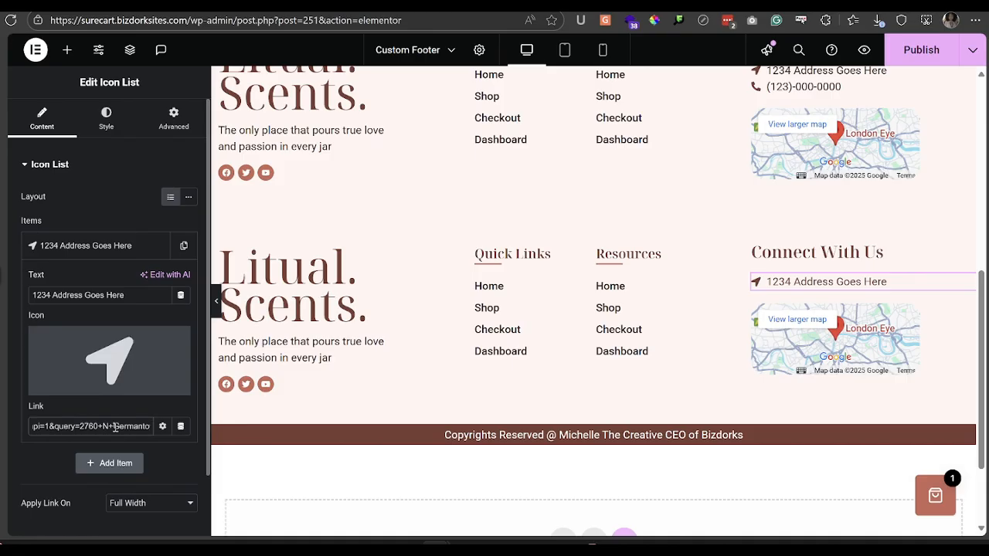
type("wn+Pkwy,+Memphis,+TN+38133,+United+States")
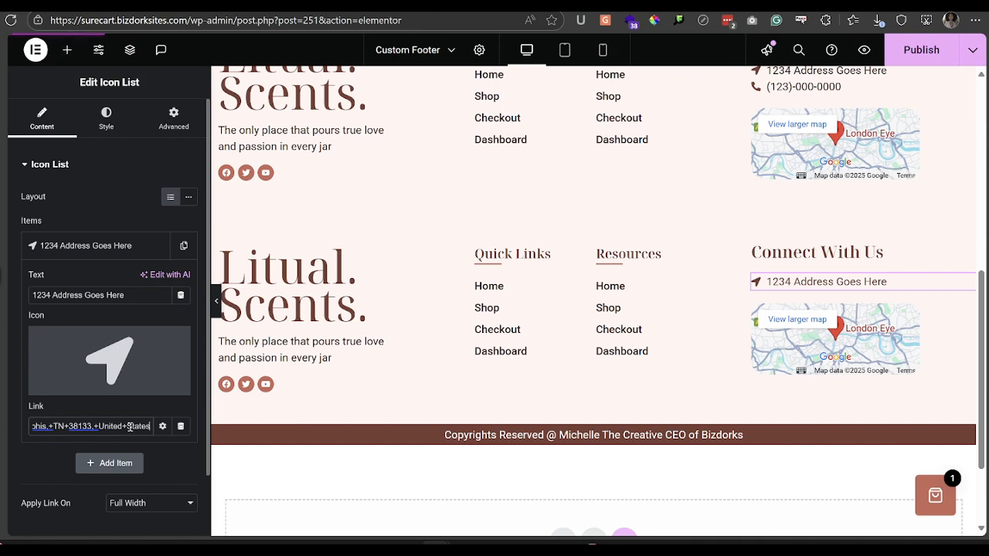
left_click(107, 251)
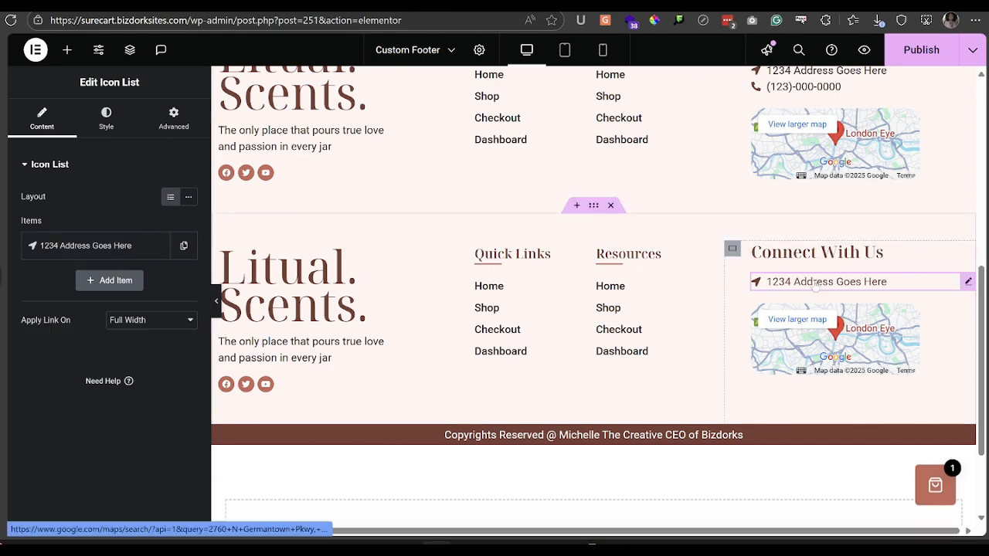
Set the hover color of the address list's icon to the global Accent color
scroll(951, 294, "up", 3)
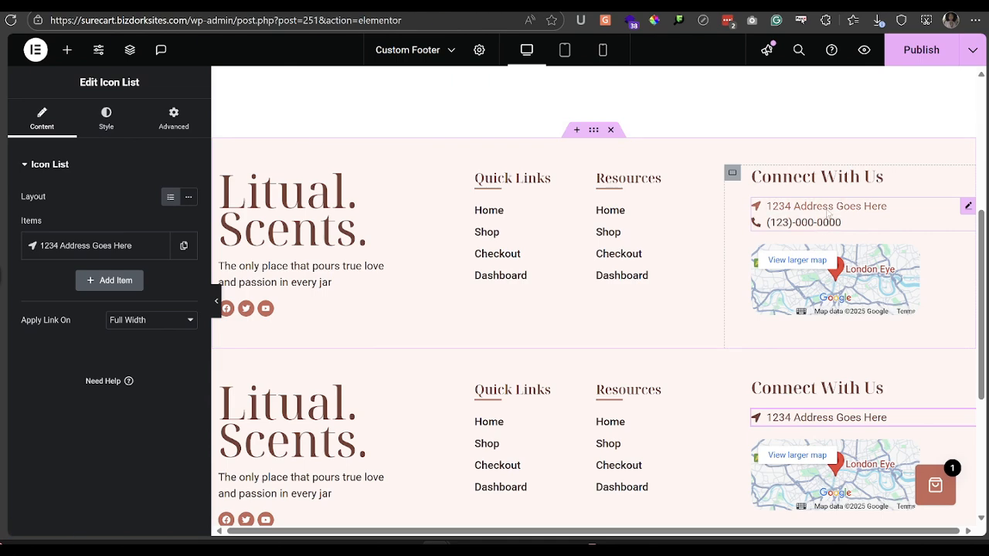
scroll(829, 214, "down", 2)
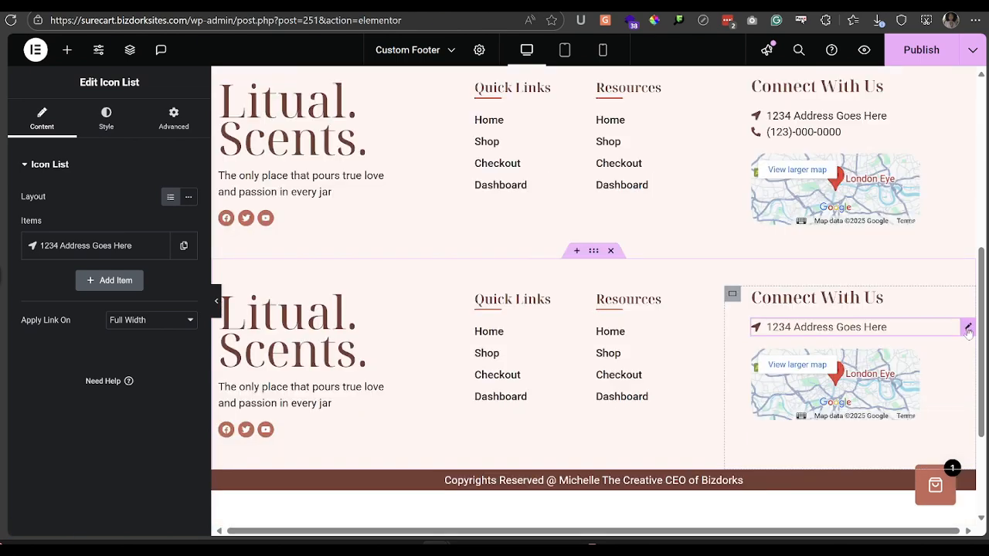
left_click(109, 118)
left_click(59, 328)
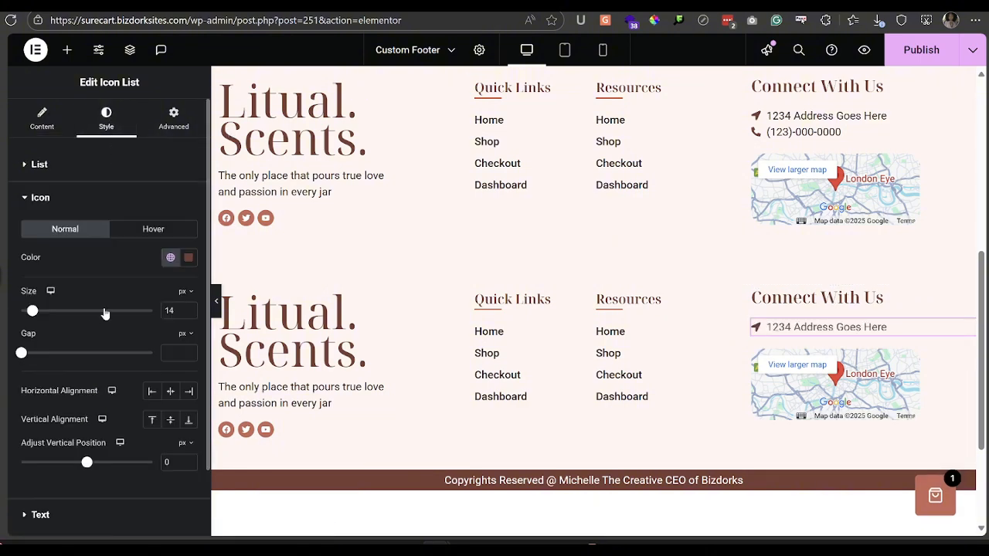
left_click(153, 229)
left_click(171, 257)
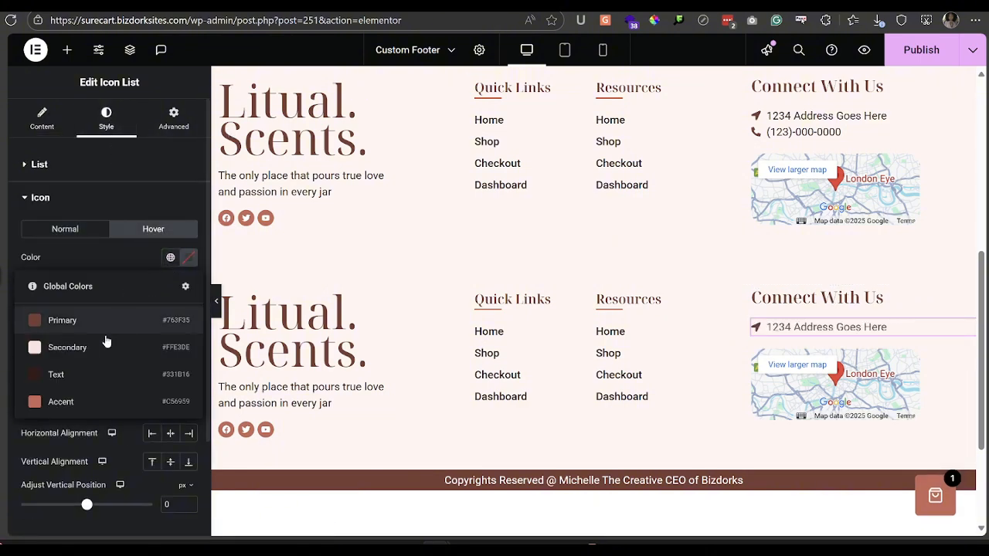
left_click(77, 402)
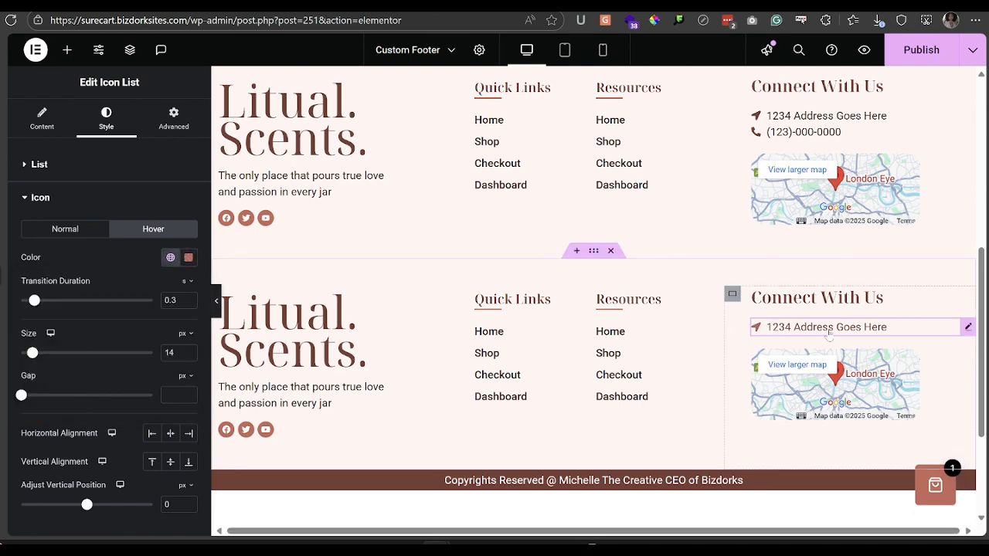
left_click(83, 199)
left_click(83, 230)
left_click(169, 347)
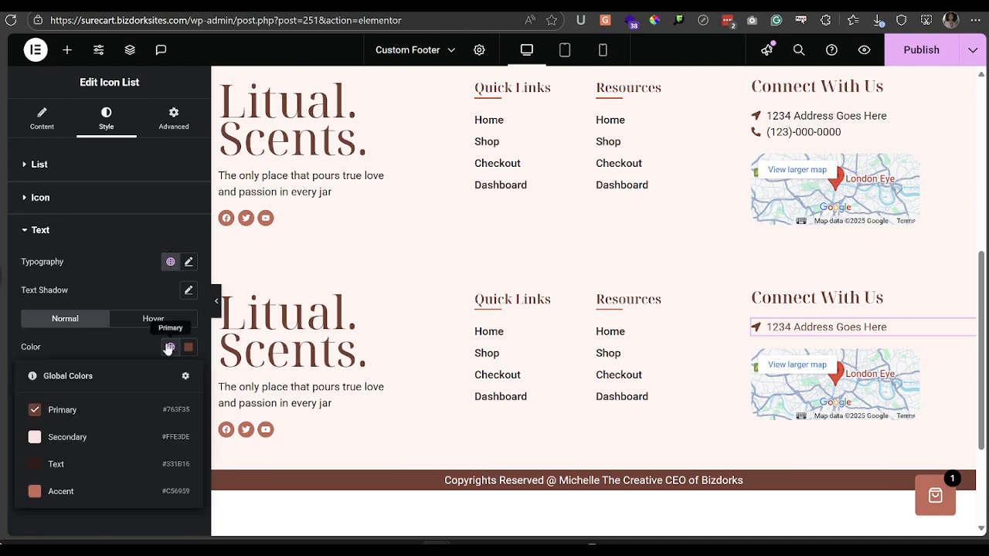
left_click(108, 492)
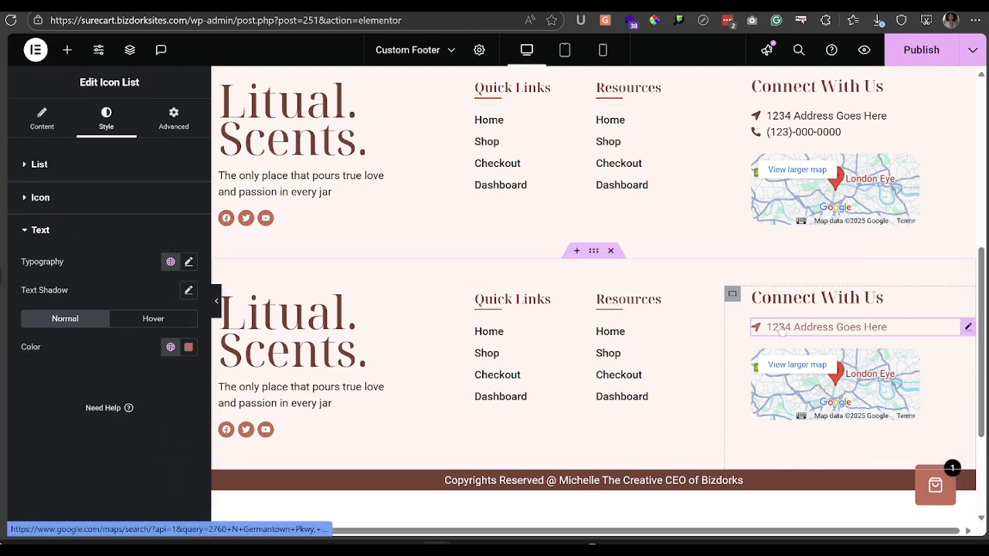
left_click(171, 347)
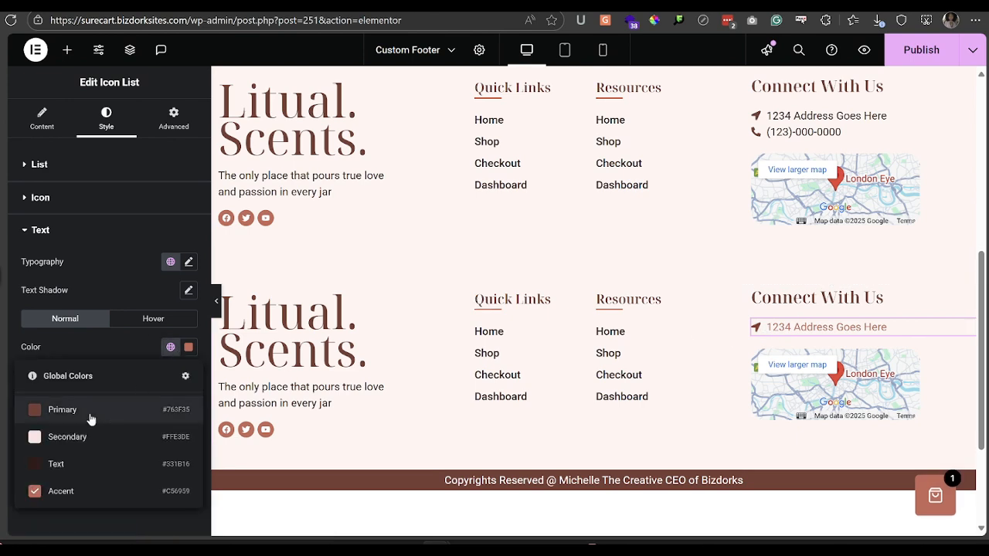
left_click(91, 413)
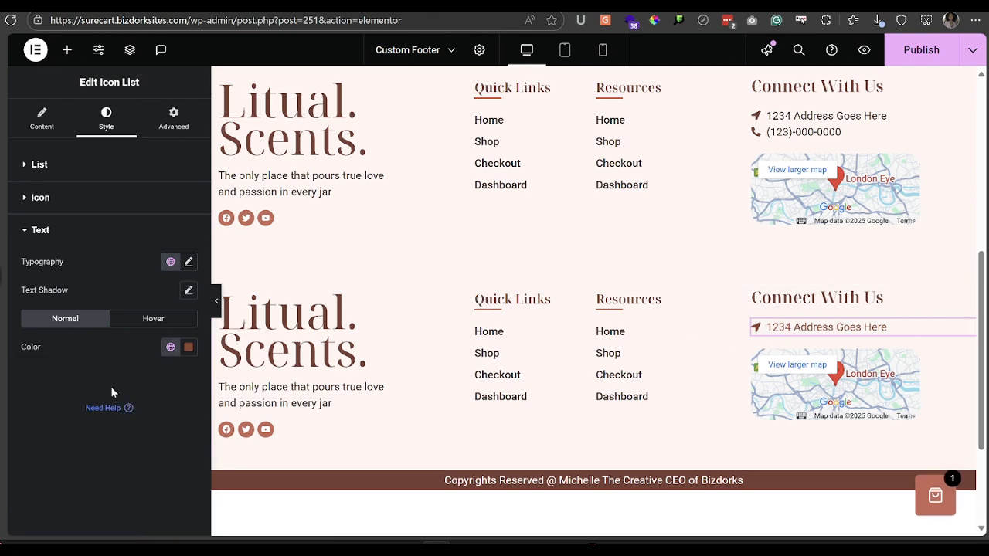
Set the hover color of the address list's text to the global Accent color
left_click(158, 325)
left_click(171, 347)
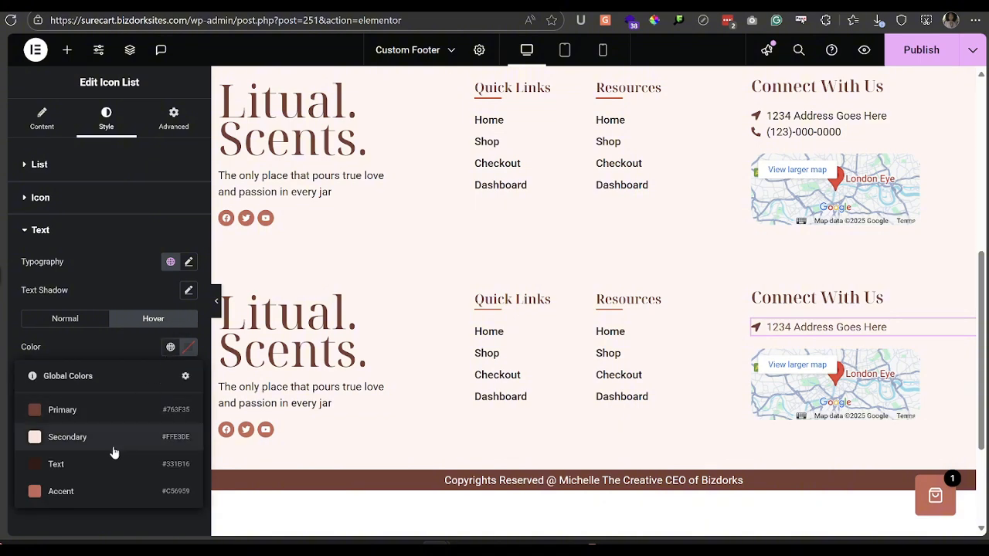
left_click(108, 490)
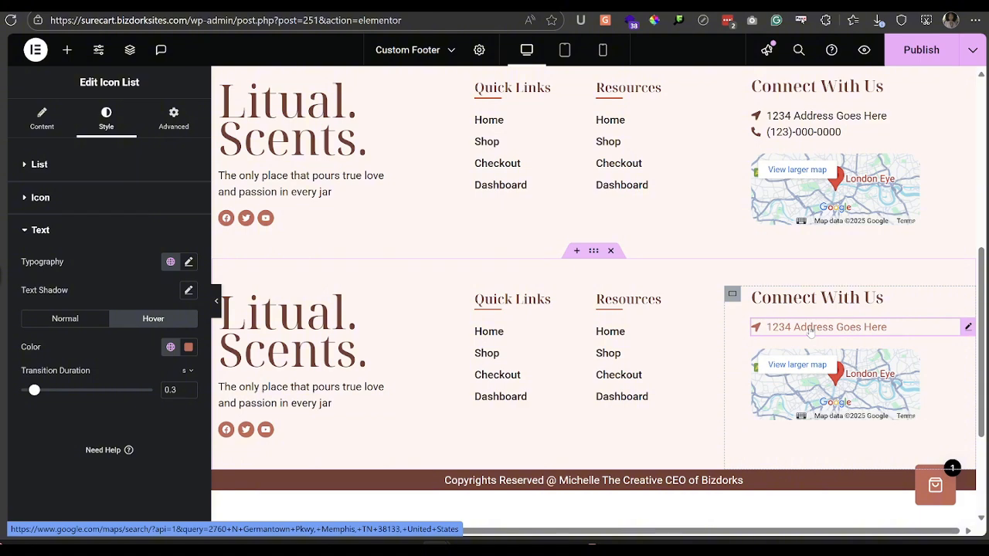
Delete the duplicate footer section that has only the address item and publish the footer
left_click(611, 252)
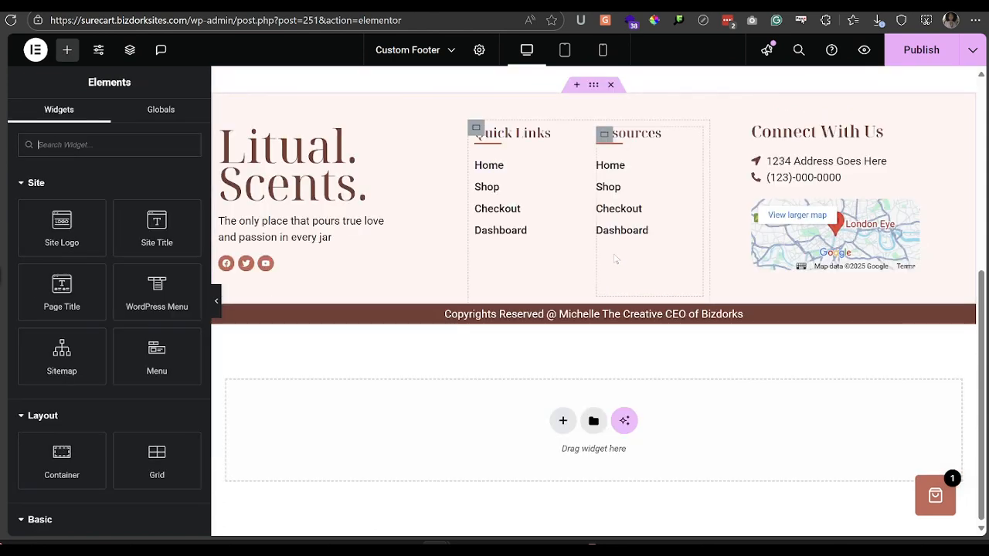
left_click(944, 58)
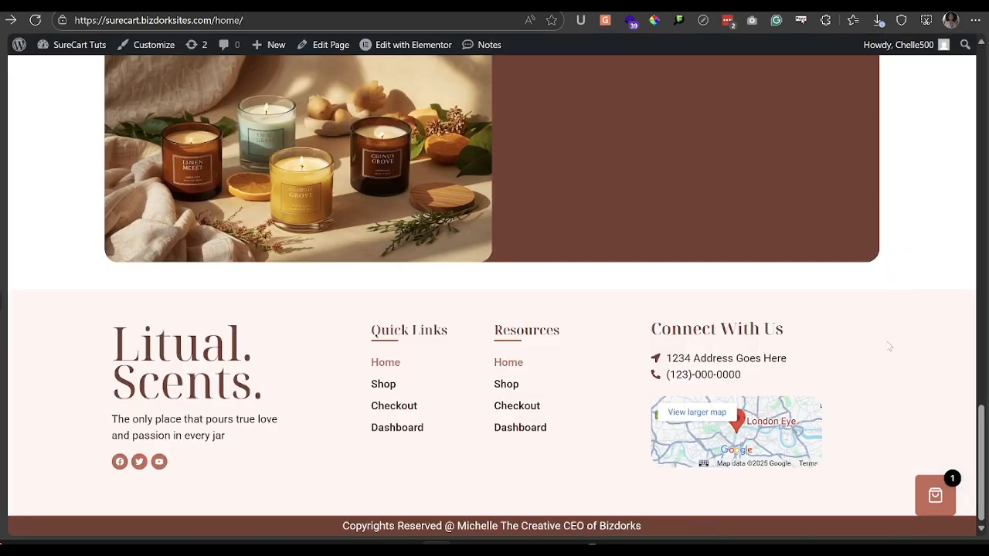
Test the footer's address link from the live home page in Google Maps and return to the home page
left_click(717, 360)
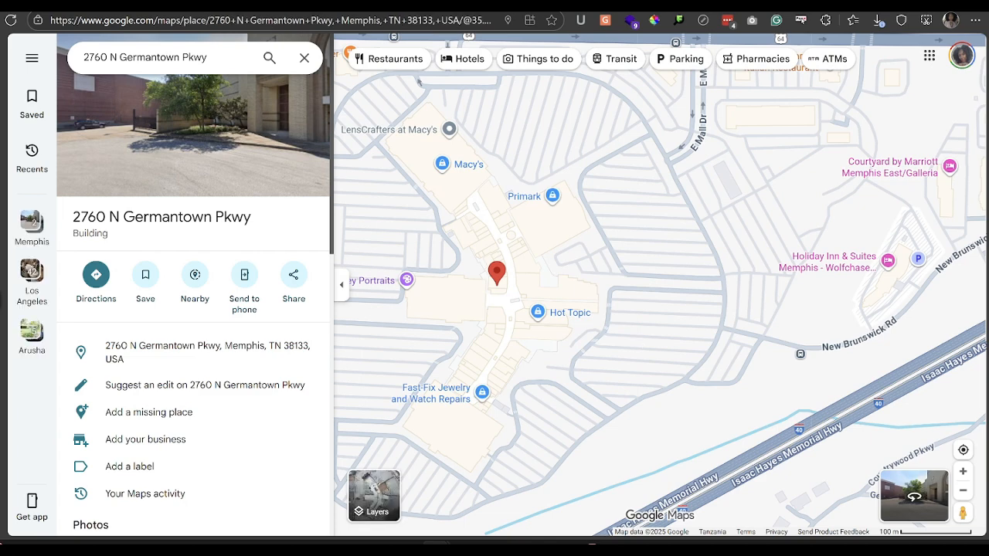
key("alt+Left")
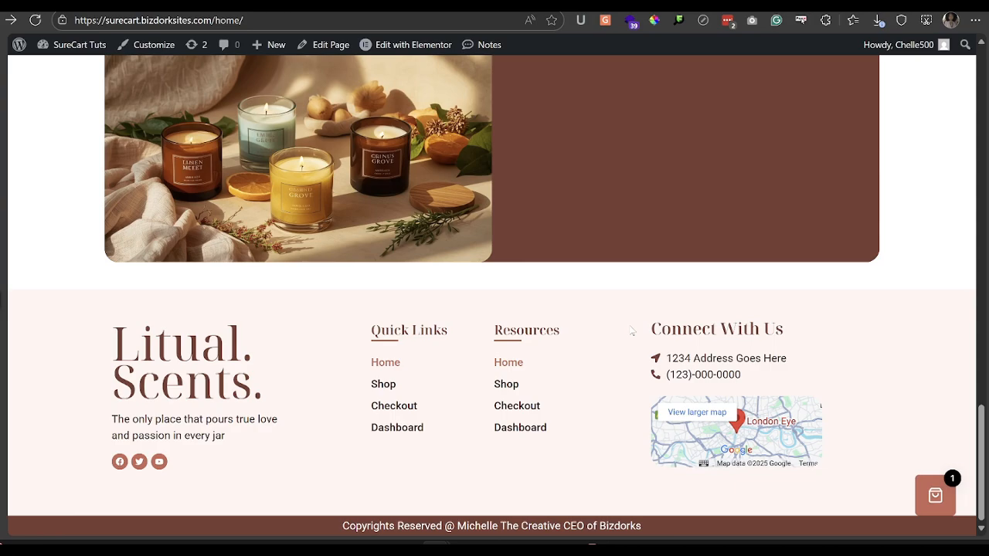
scroll(631, 330, "up", 20)
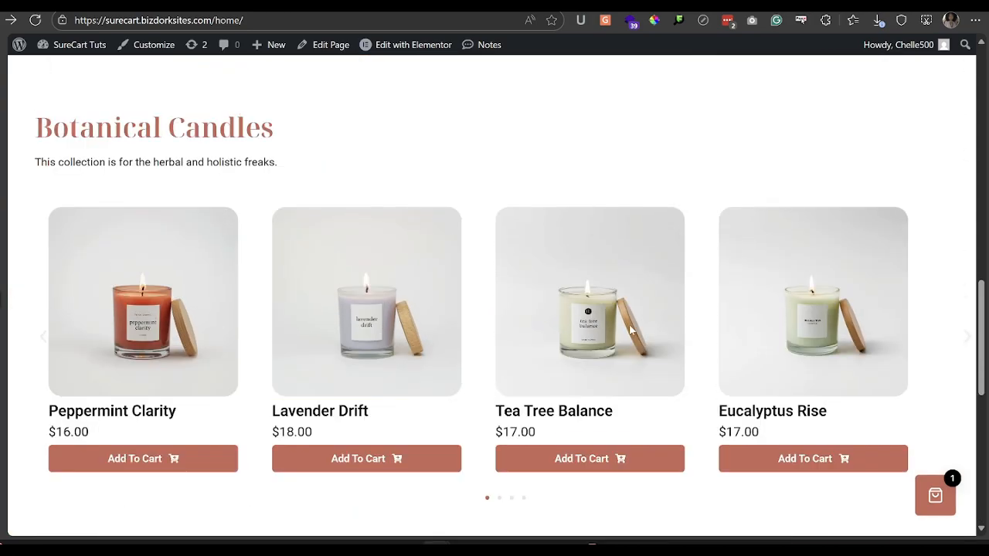
scroll(630, 330, "up", 1)
scroll(630, 330, "down", 2)
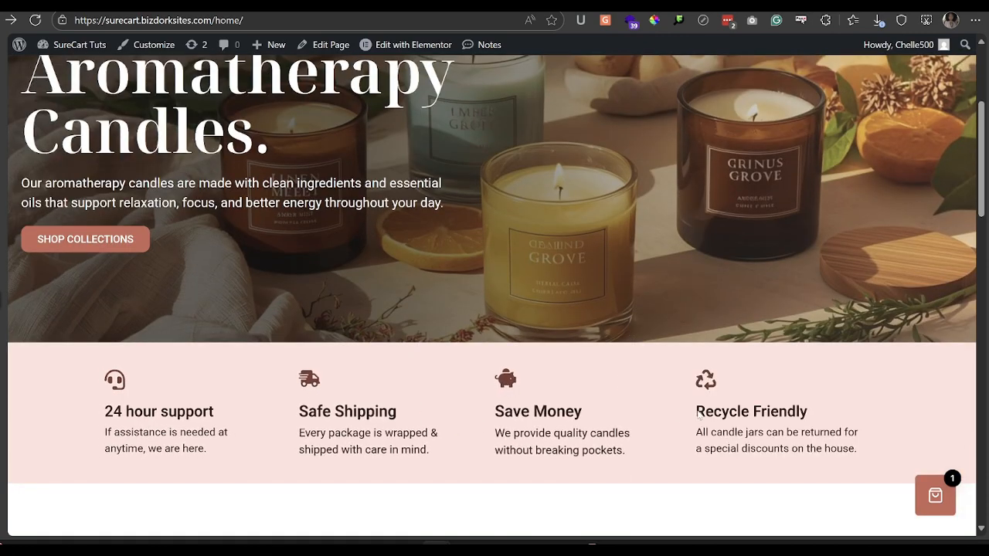
middle_click(914, 300)
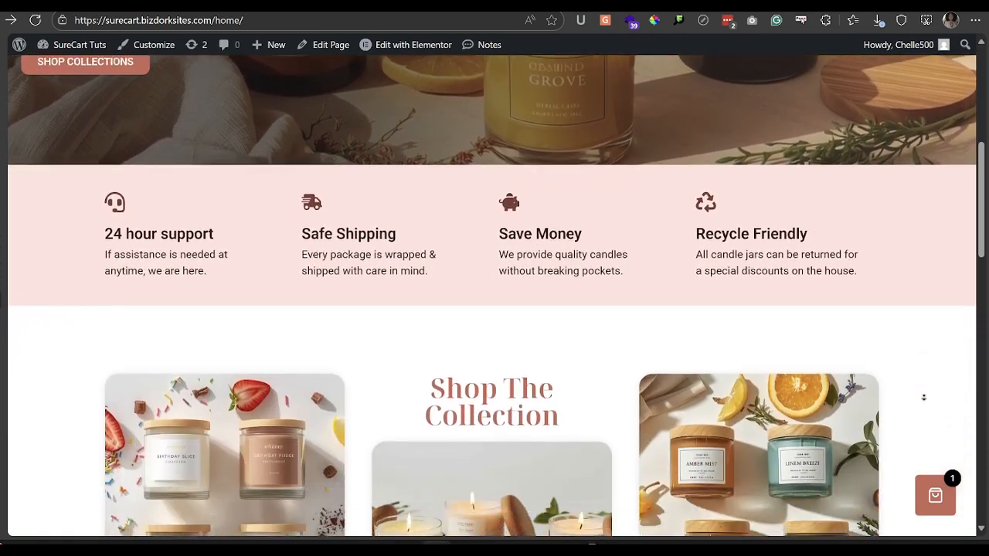